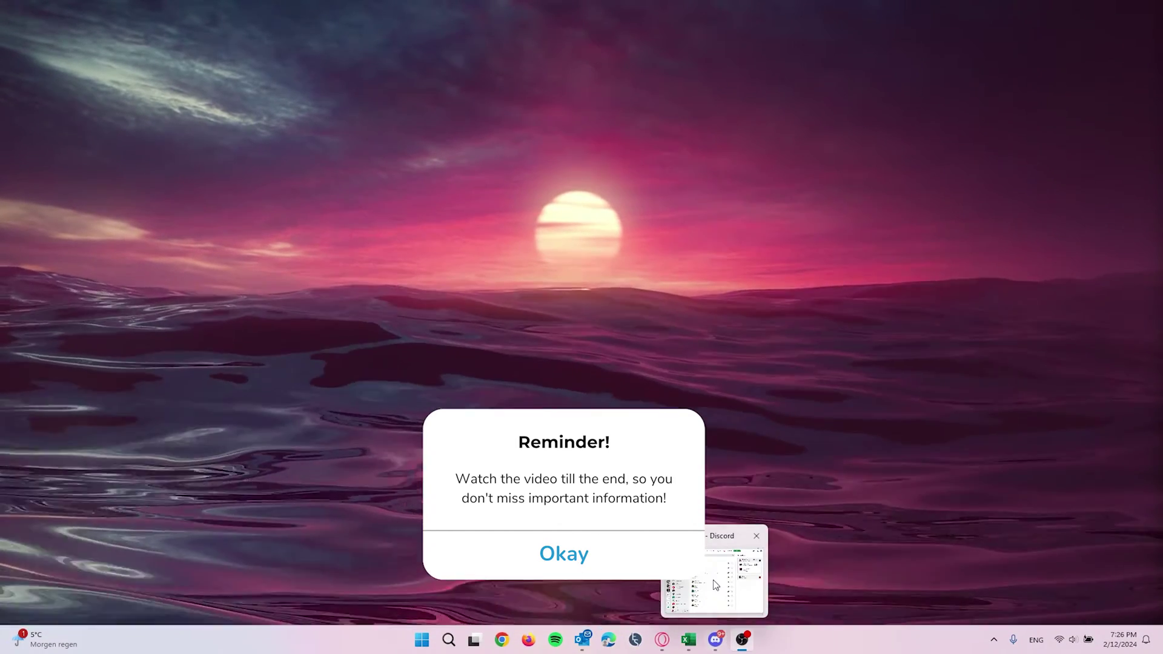
Restore the Discord window from the taskbar to show the Friends page.
{"action": "left_click", "coordinate": [715, 585]}
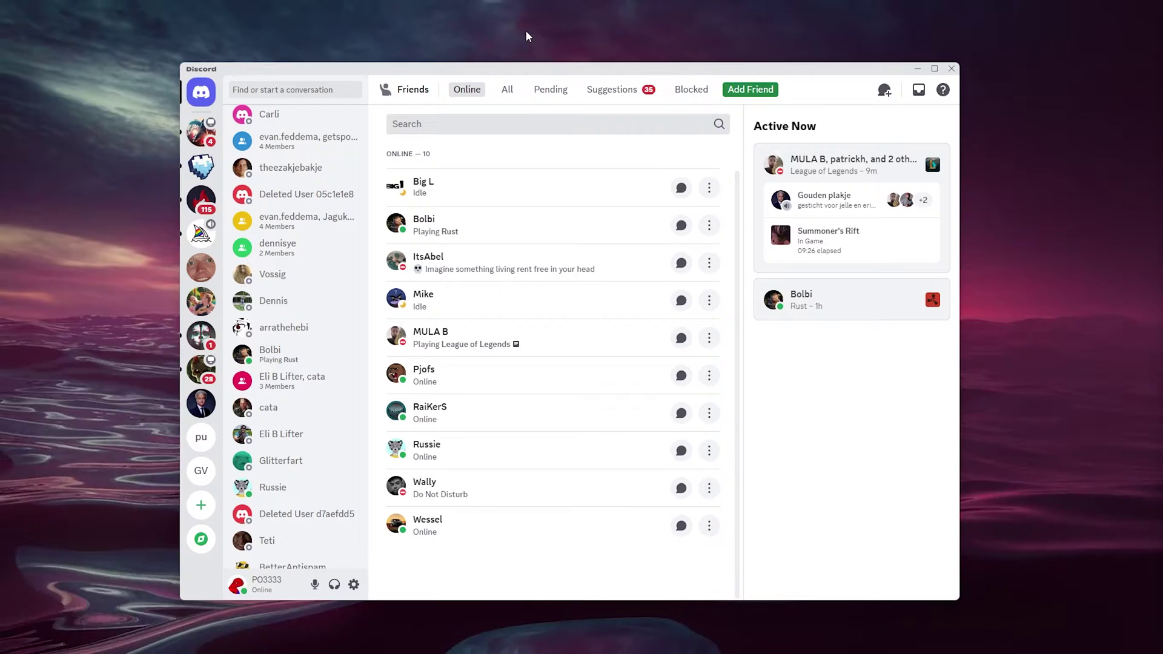
{"action": "mouse_move", "coordinate": [291, 540]}
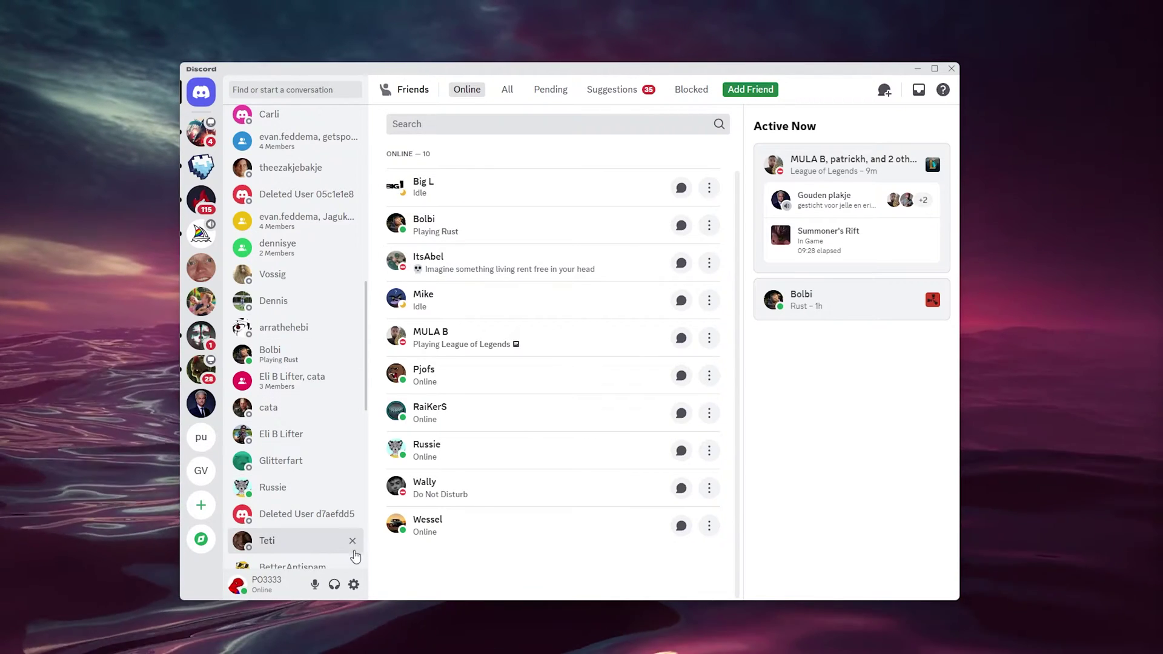
Choose Epic Games from the full service list in User Settings > Connections.
{"action": "left_click", "coordinate": [354, 586]}
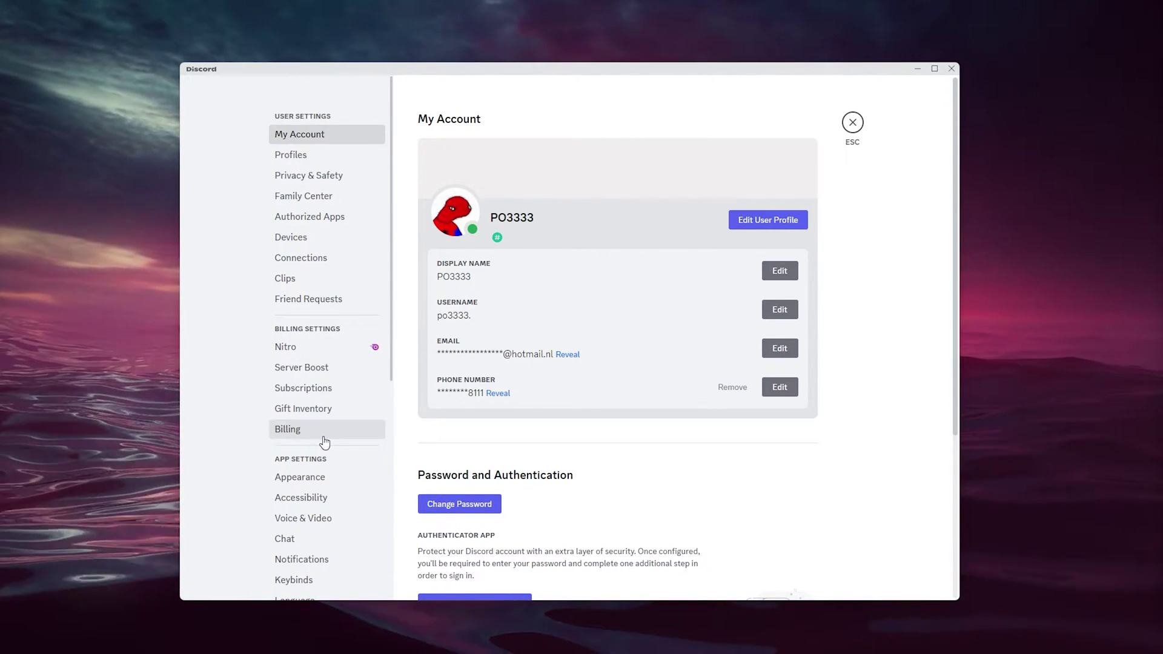
{"action": "left_click", "coordinate": [316, 255]}
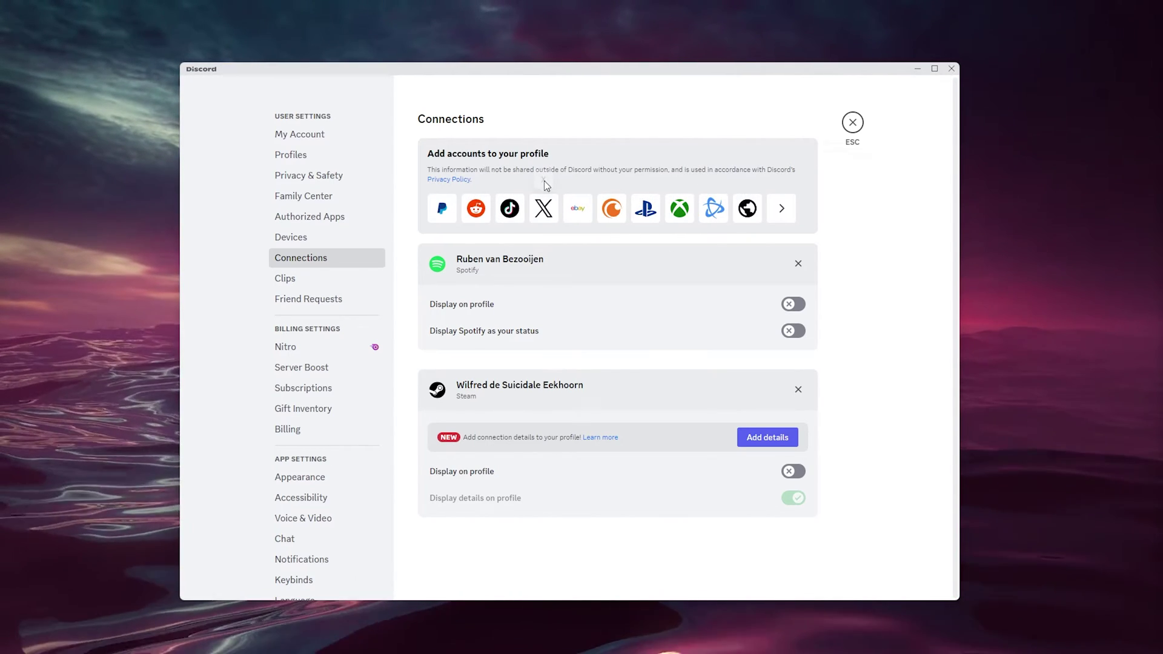
{"action": "left_click", "coordinate": [785, 208]}
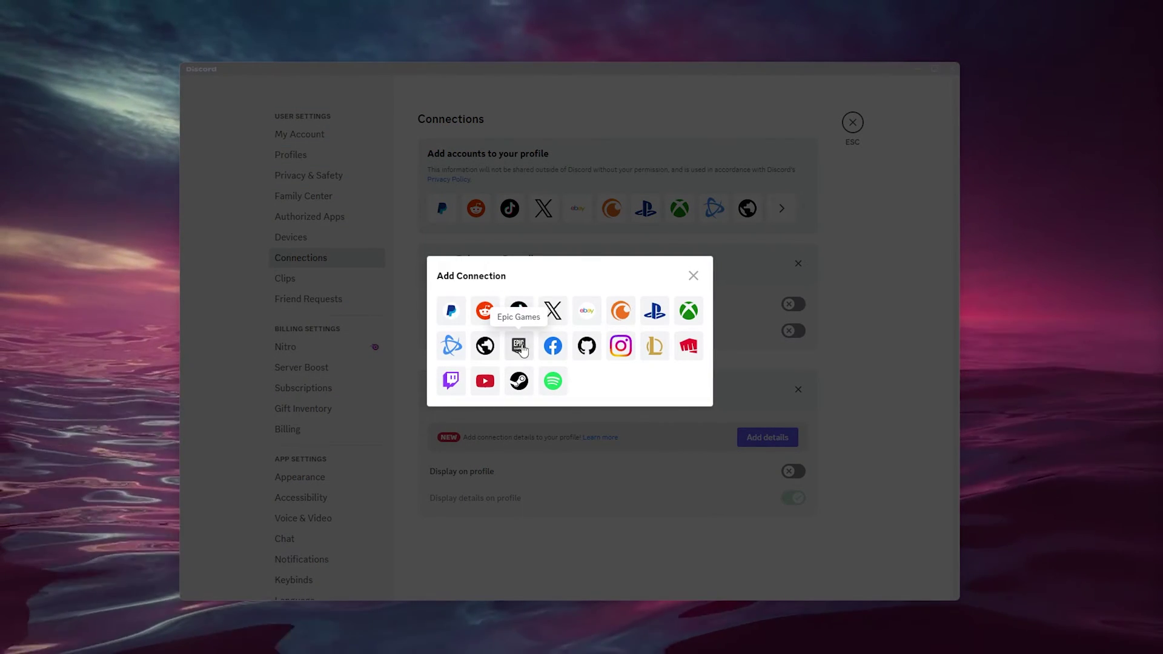
{"action": "left_click", "coordinate": [518, 346]}
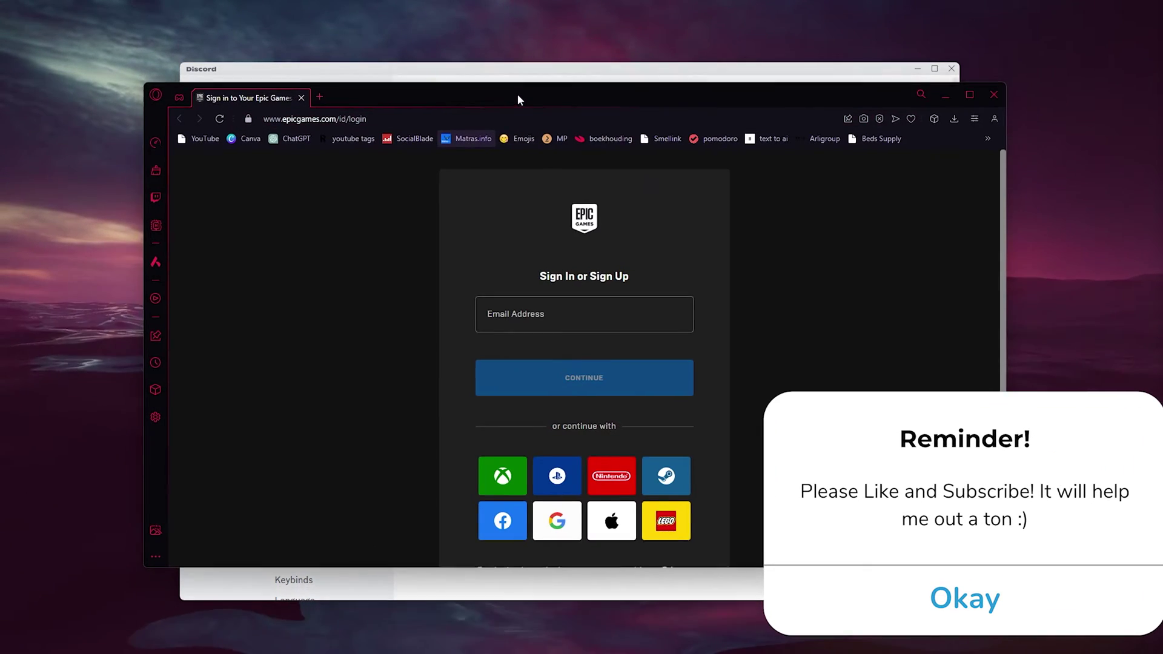
Drag the Opera GX Epic Games sign-in window lower on the screen.
{"action": "left_click_drag", "start_coordinate": [517, 95], "coordinate": [510, 98]}
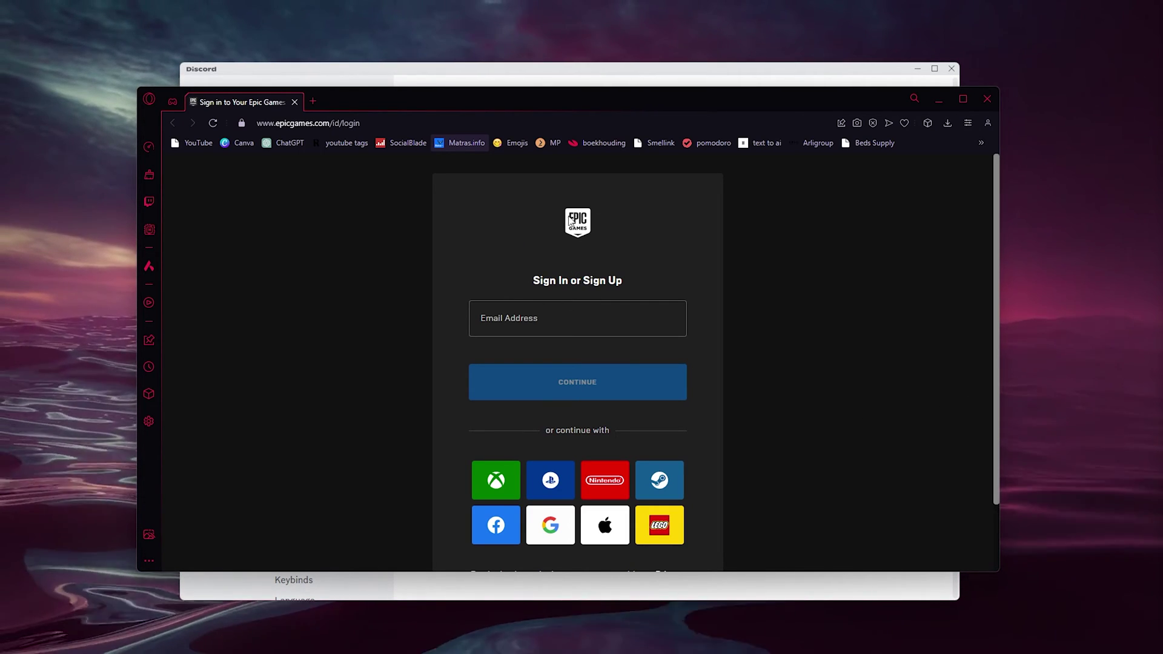
{"action": "left_click_drag", "start_coordinate": [694, 107], "coordinate": [699, 152]}
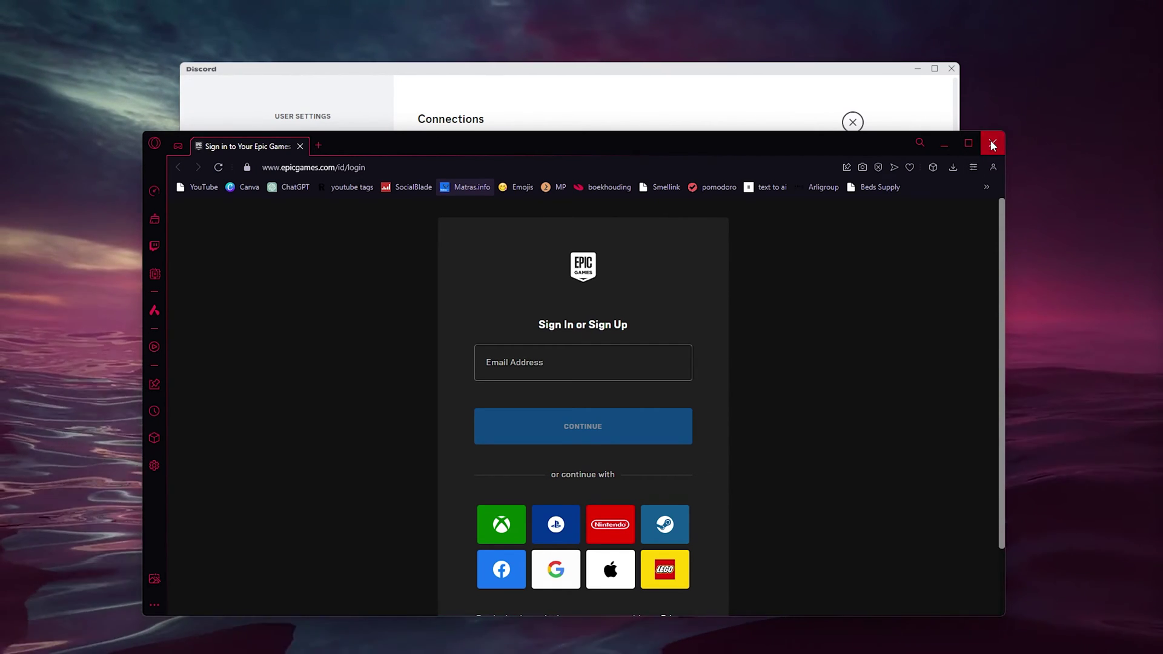
Close the Epic Games sign-in browser and drag Discord's settings window lower.
{"action": "left_click", "coordinate": [992, 146]}
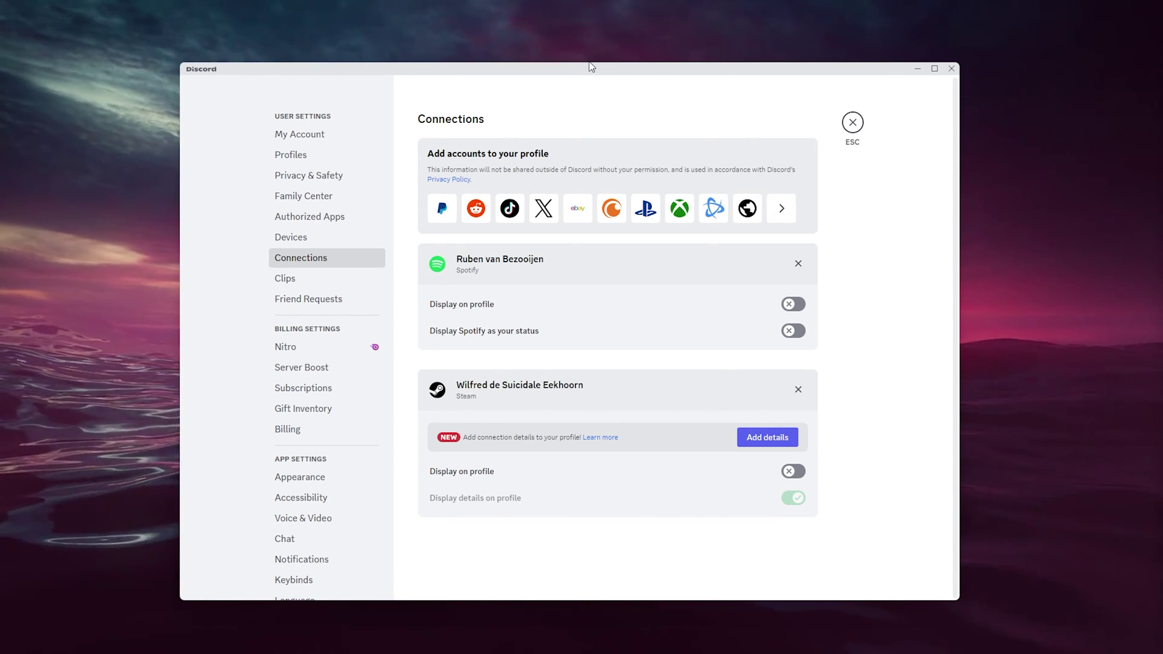
{"action": "left_click_drag", "start_coordinate": [589, 66], "coordinate": [592, 127]}
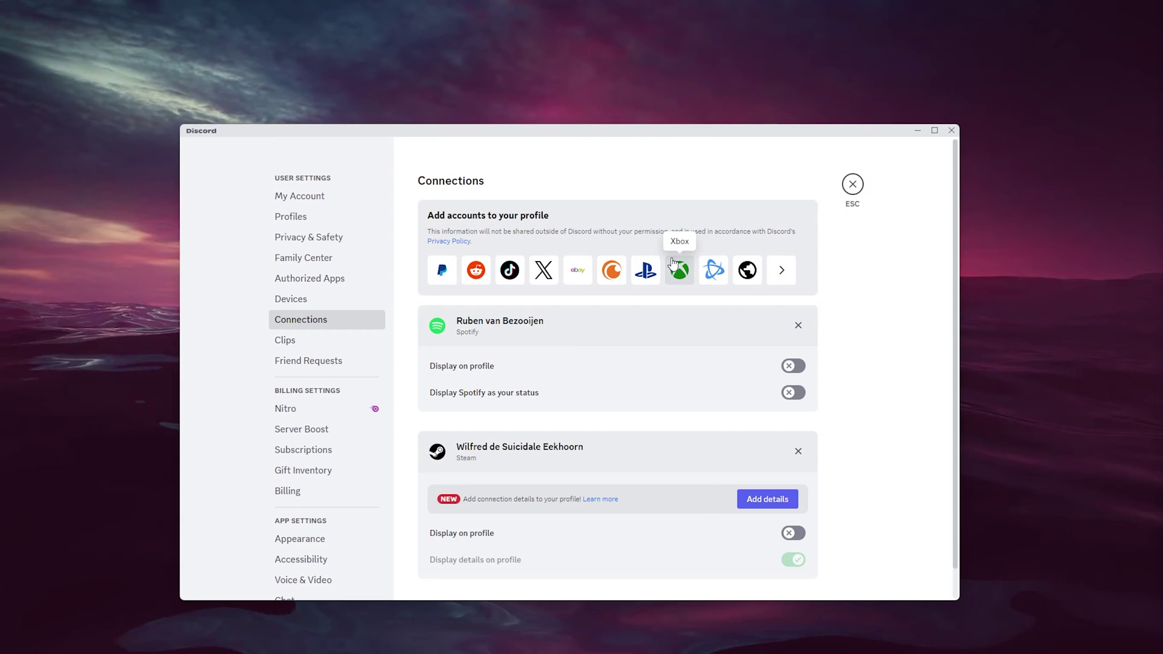